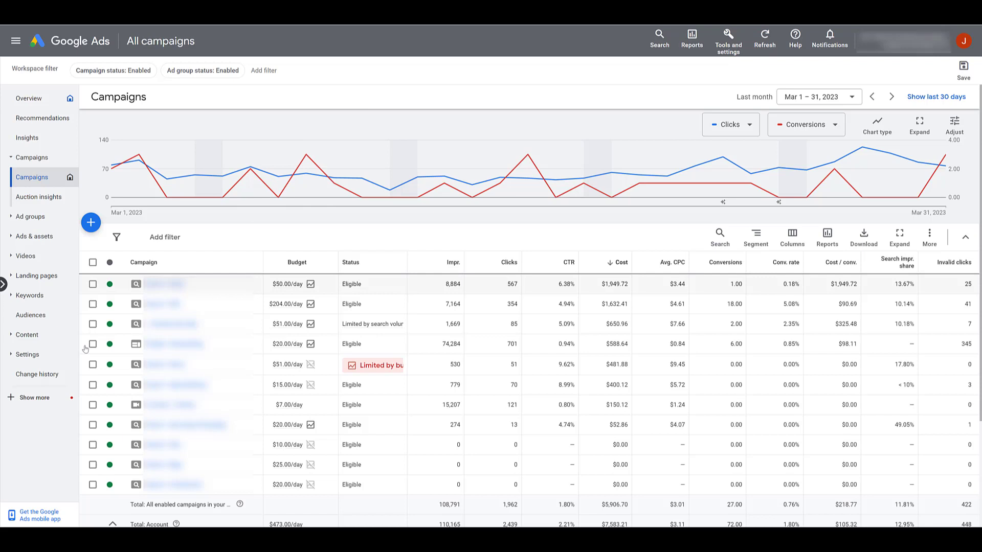
# Step: Expand Show more in the left navigation and go to the Campaign groups page
pyautogui.click(38, 400)
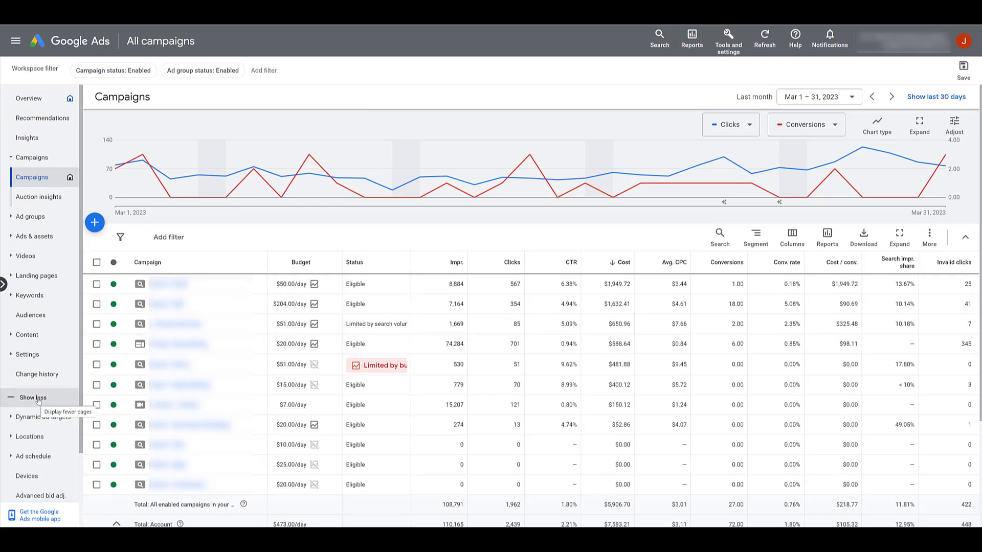
pyautogui.scroll(-2, 39, 404)
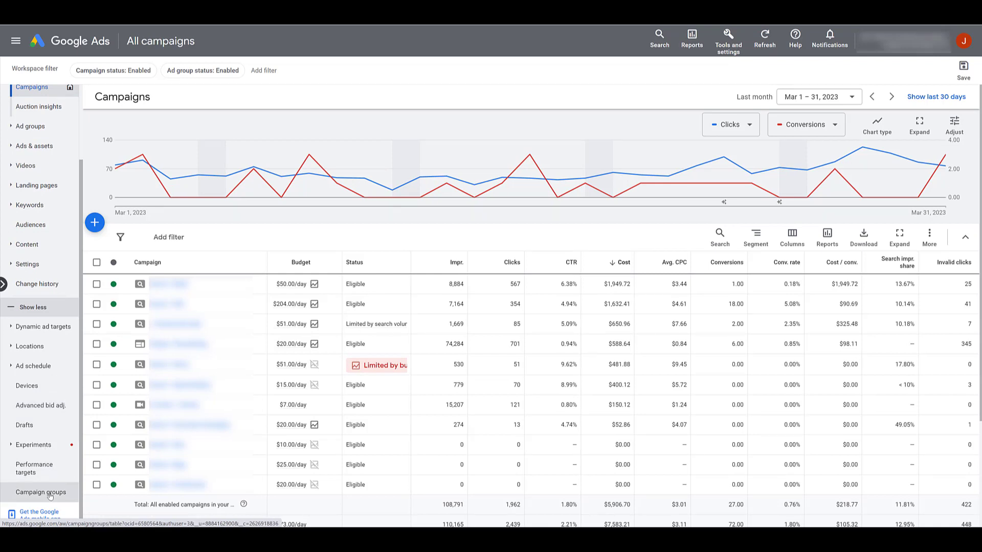
pyautogui.click(50, 494)
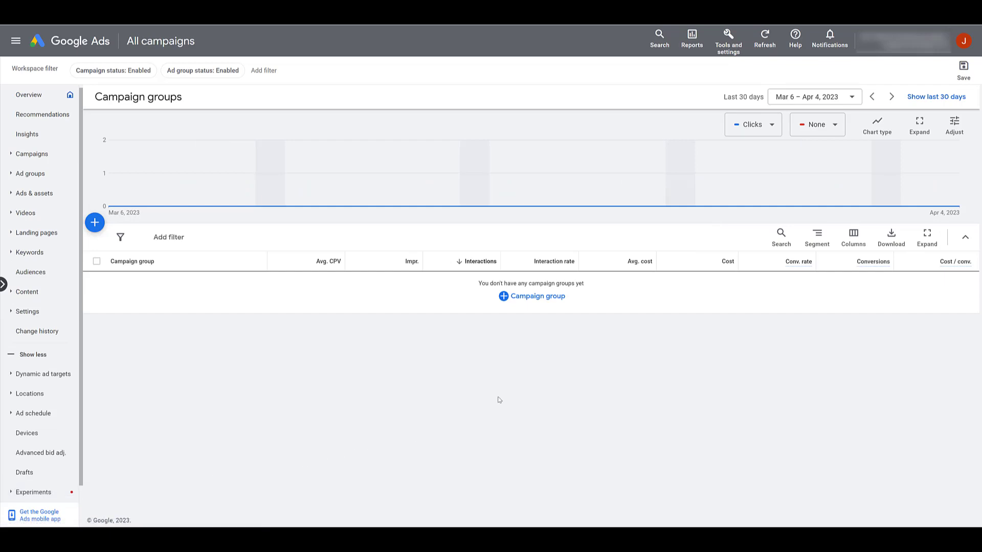
# Step: Start a new campaign group and put the cursor in its name field
pyautogui.click(535, 301)
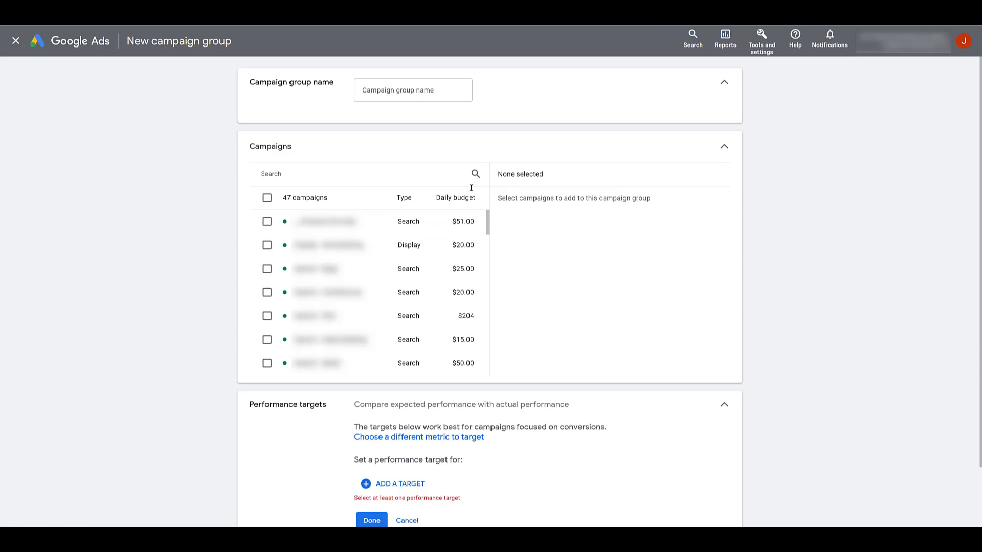
pyautogui.click(422, 93)
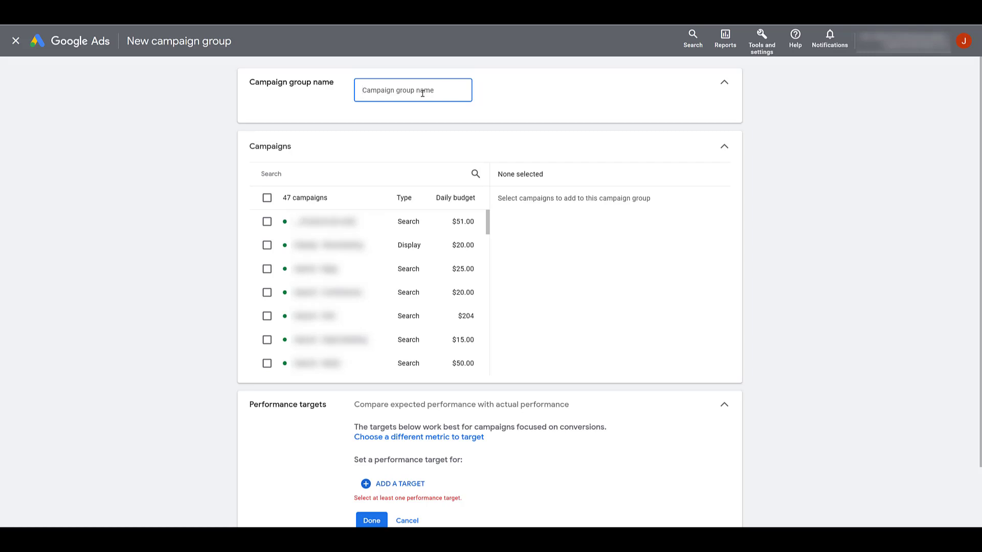
# Step: Paste 'Industry Campaigns' as the campaign group name
pyautogui.write('Industry Campaigns')
# Step: Search the 47-campaign list and tick the six campaigns for the group
pyautogui.click(368, 177)
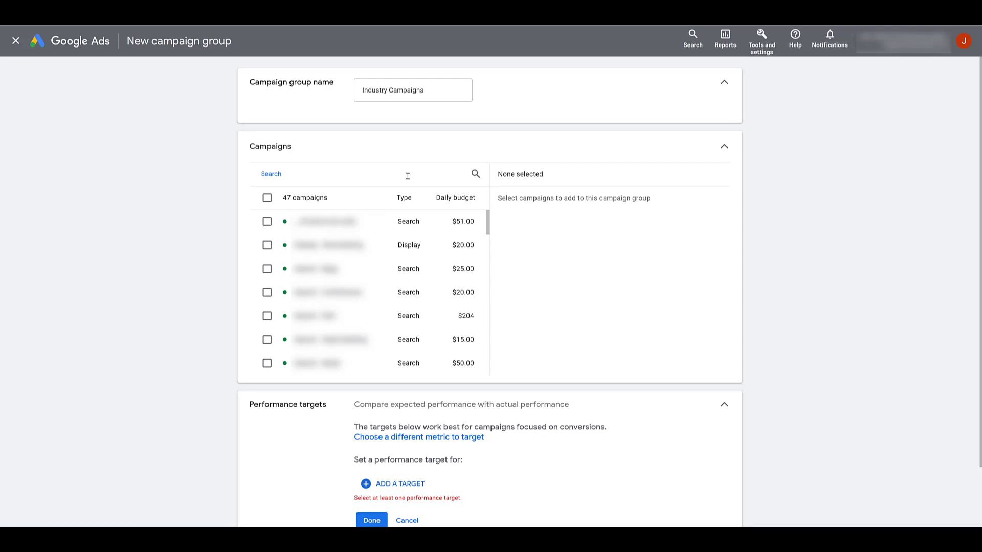
pyautogui.click(271, 274)
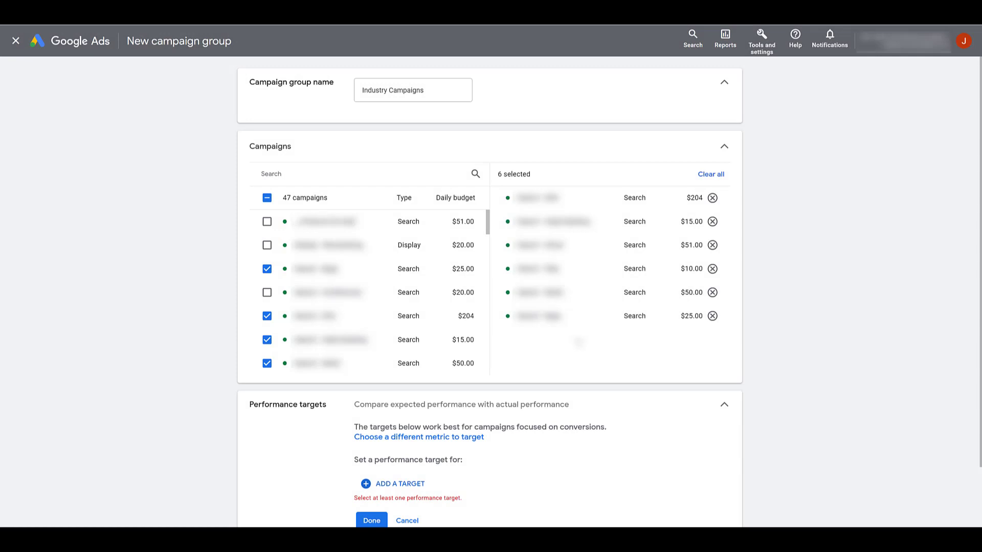
pyautogui.scroll(-2, 579, 341)
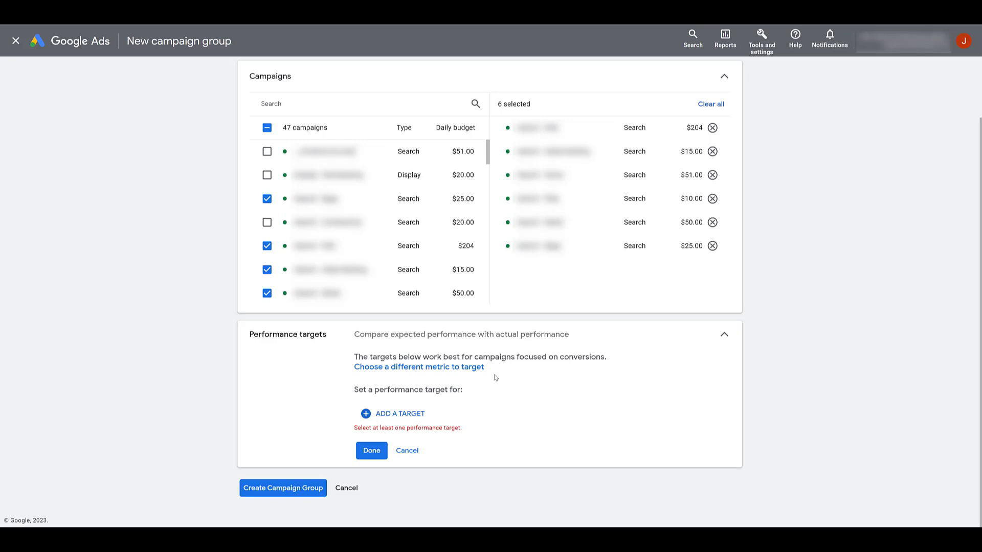
# Step: Show the target metric settings, try Unique users, then set the measure back to Conversions
pyautogui.click(472, 368)
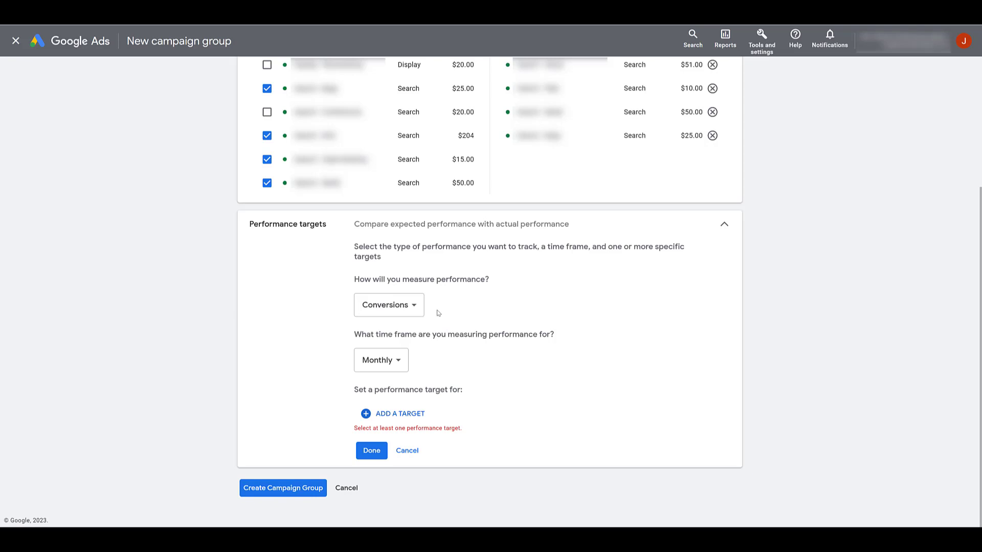
pyautogui.click(415, 309)
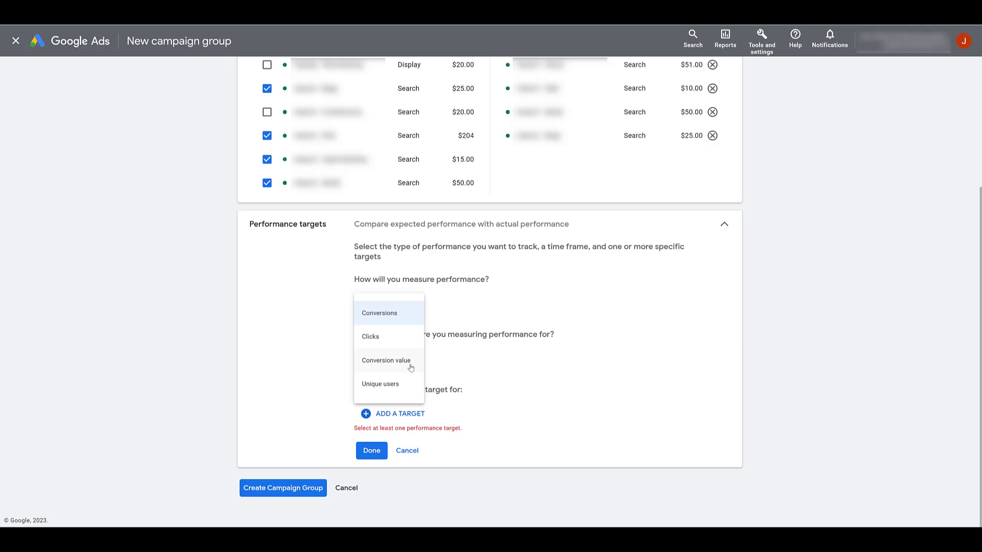
pyautogui.click(408, 390)
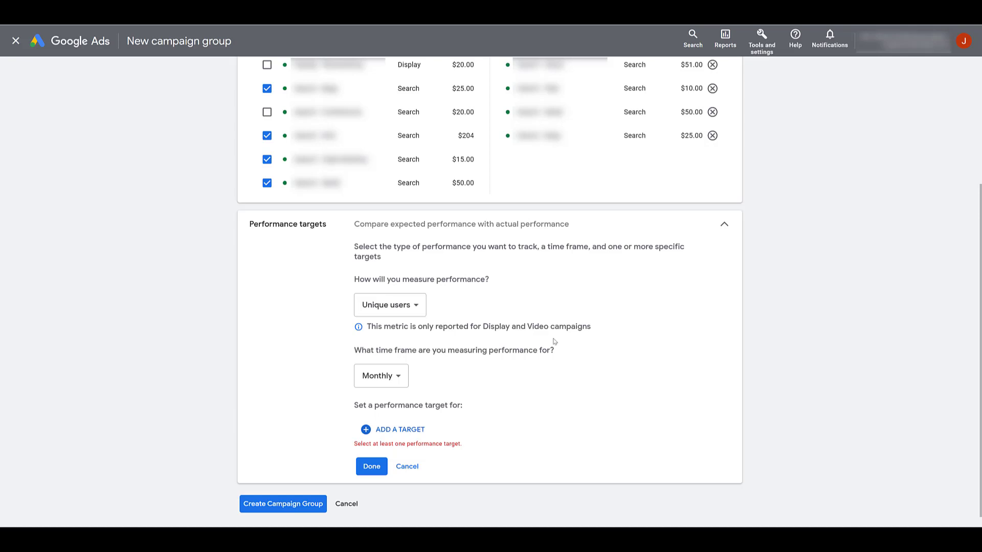
pyautogui.click(399, 308)
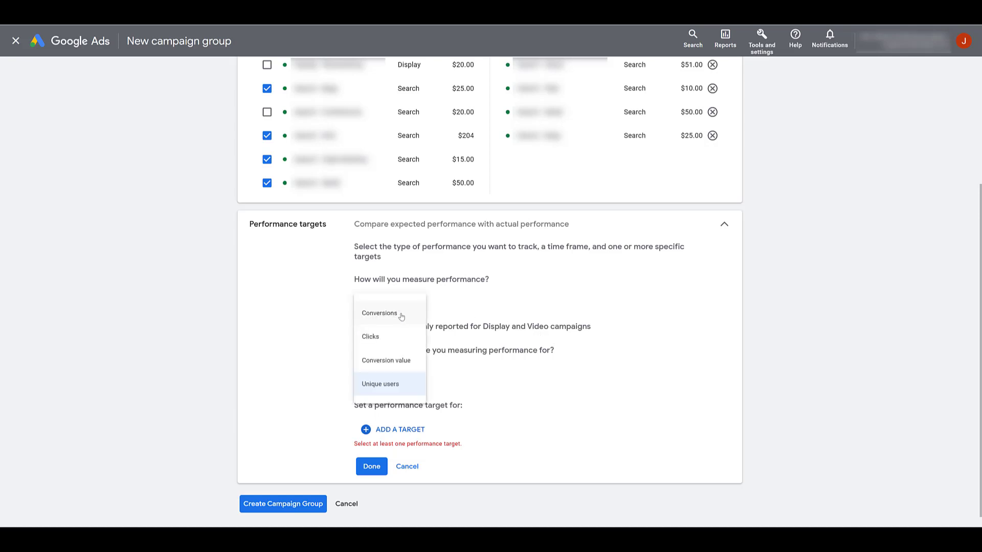
pyautogui.click(401, 314)
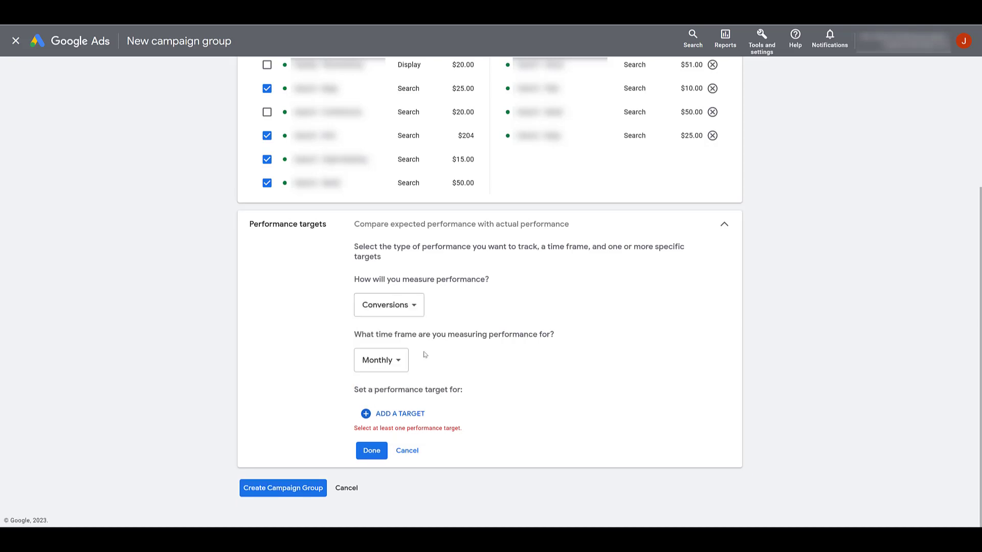
# Step: Change the time frame from Monthly to Quarterly after briefly trying Custom
pyautogui.click(394, 364)
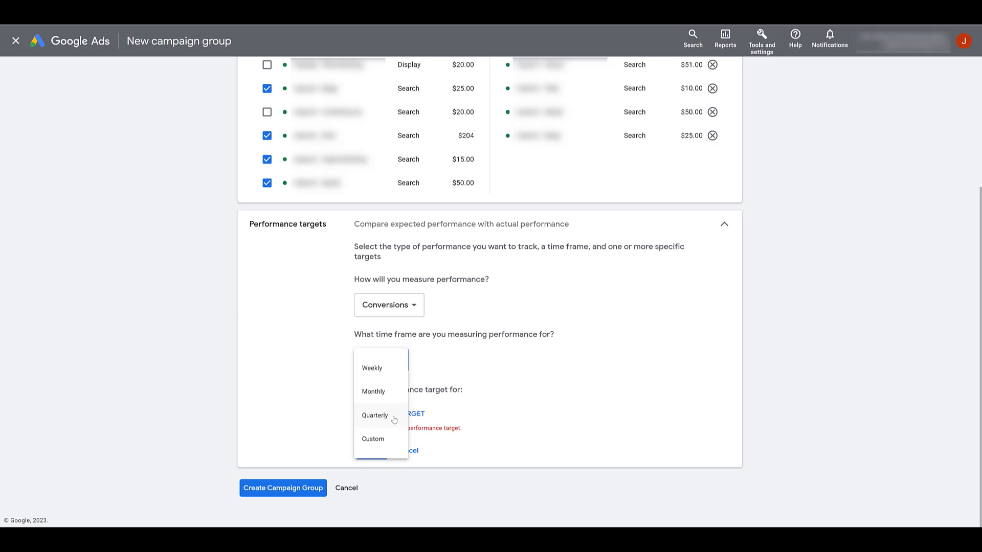
pyautogui.click(397, 443)
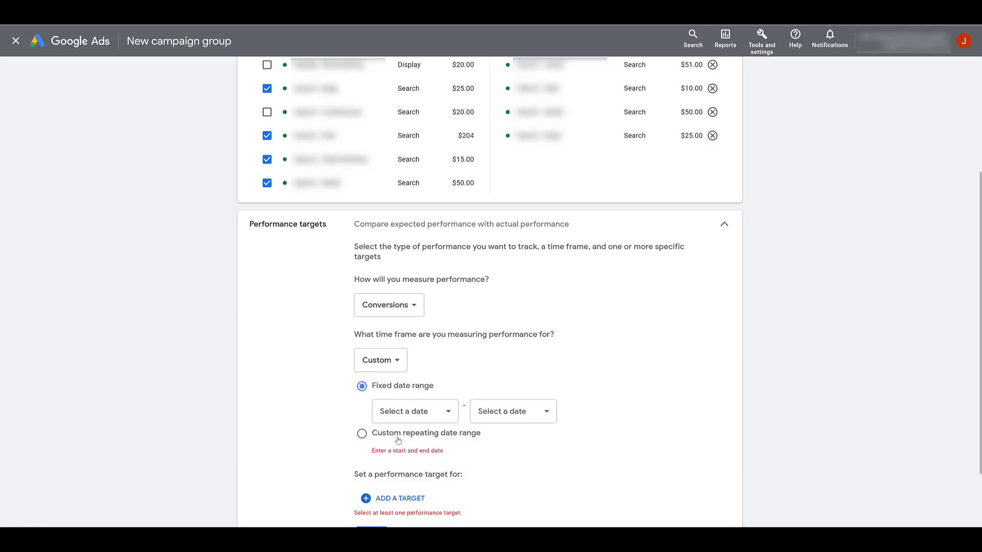
pyautogui.scroll(-2, 397, 443)
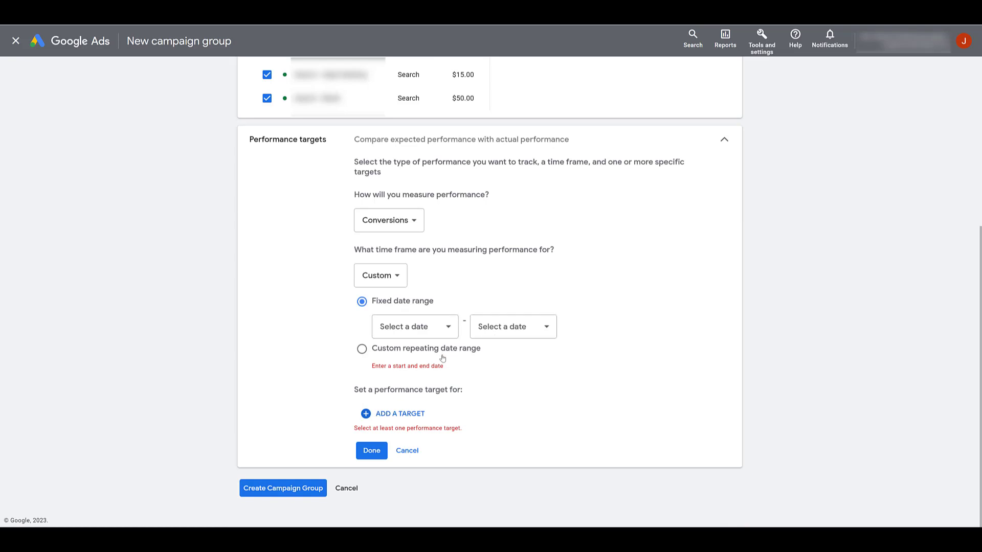
pyautogui.click(399, 284)
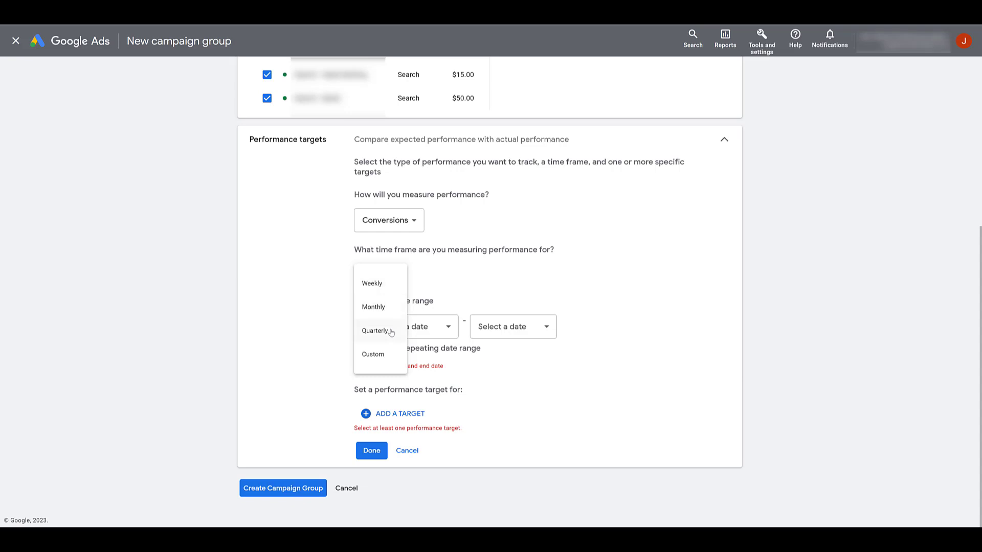
pyautogui.click(391, 333)
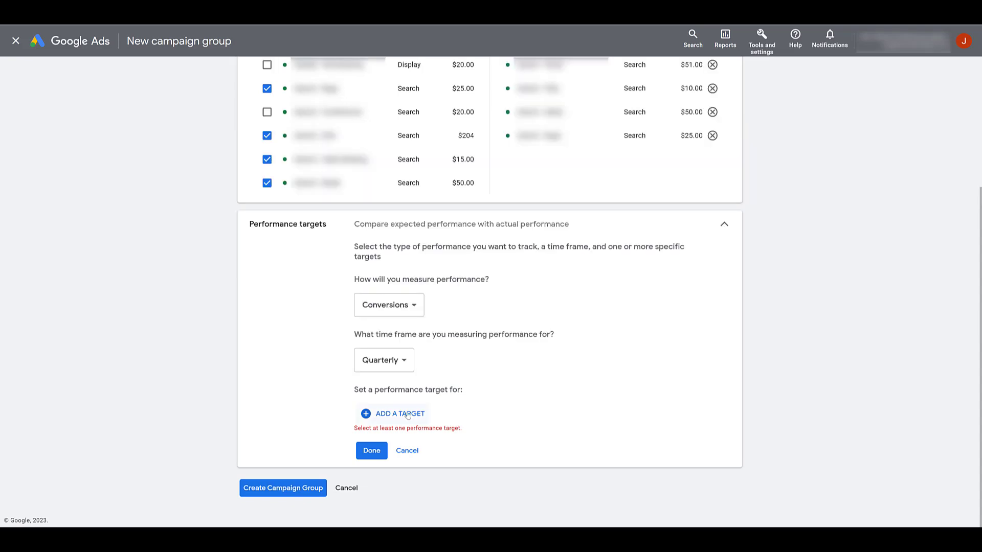
# Step: Add a Number of conversions target of greater than or equal to 70
pyautogui.click(407, 415)
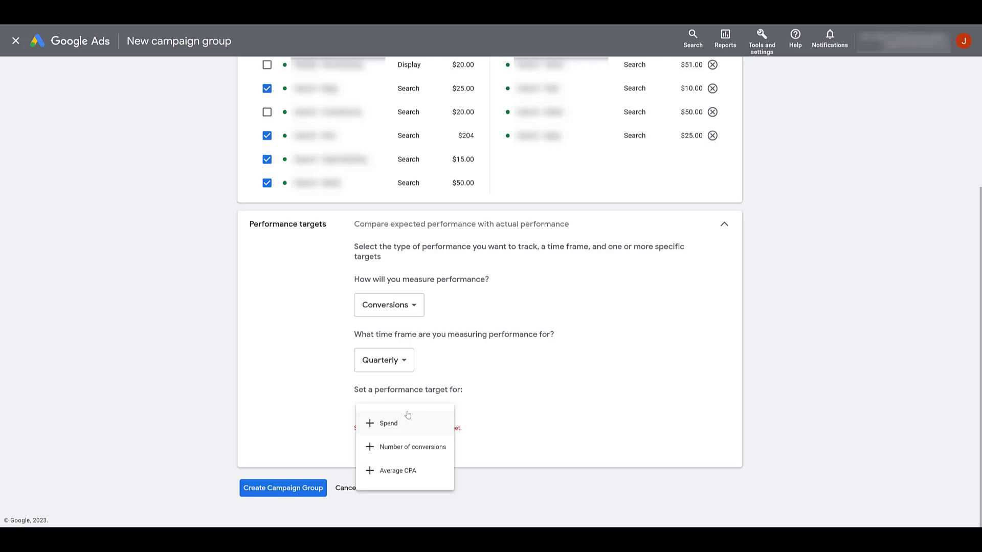
pyautogui.click(419, 447)
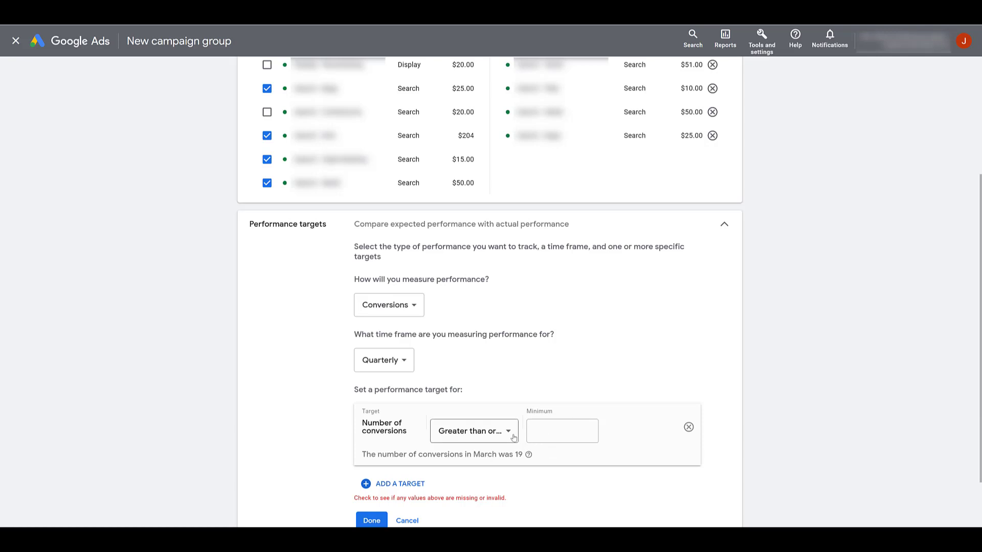
pyautogui.click(476, 438)
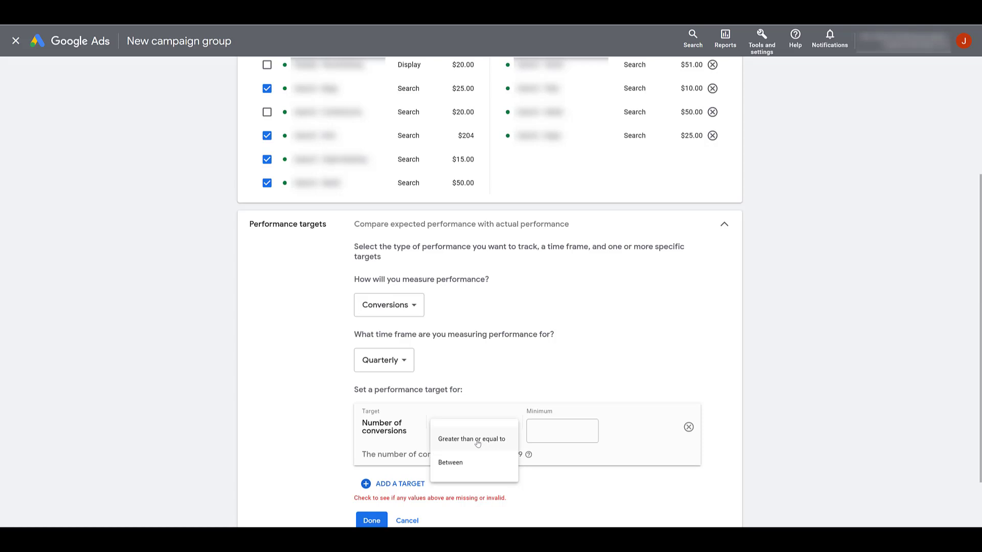
pyautogui.click(551, 429)
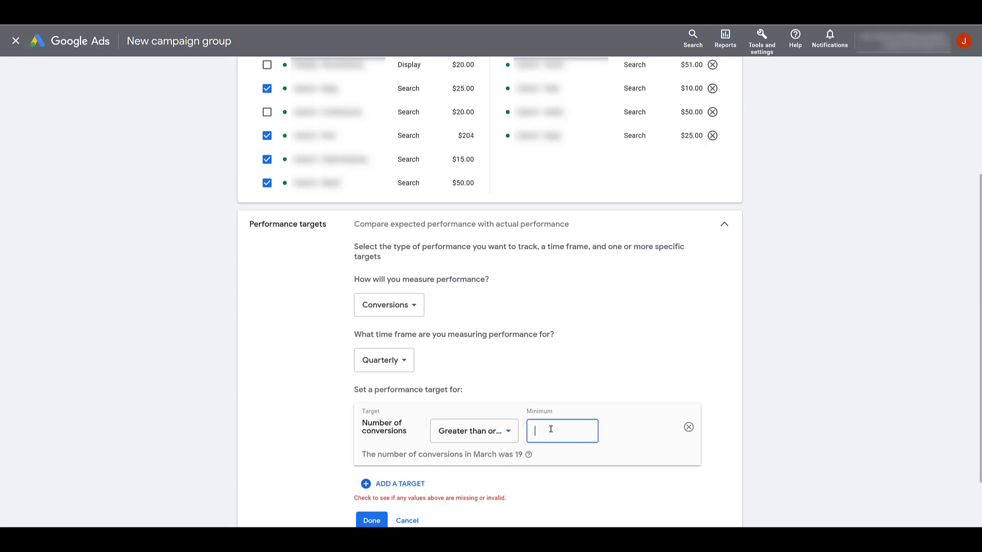
pyautogui.write('70')
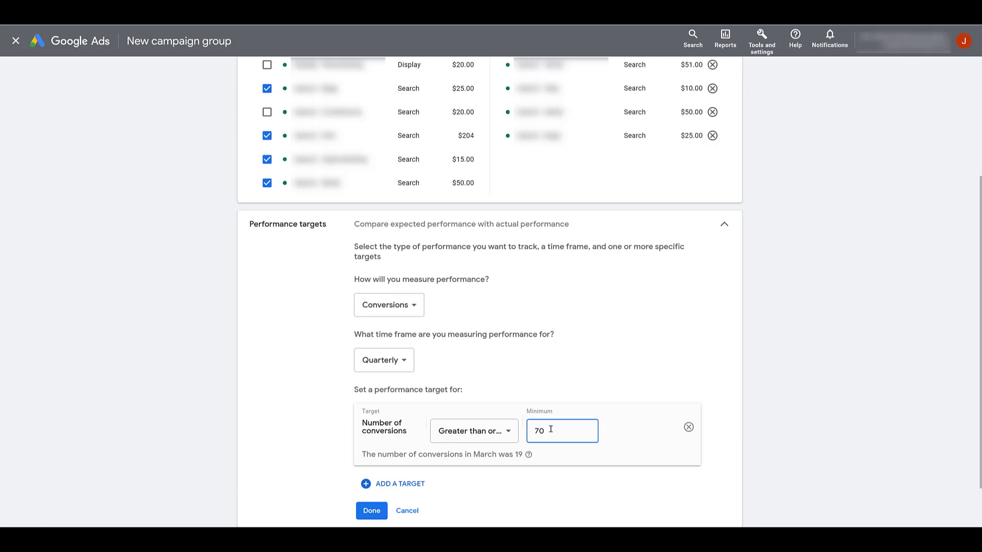
pyautogui.click(508, 434)
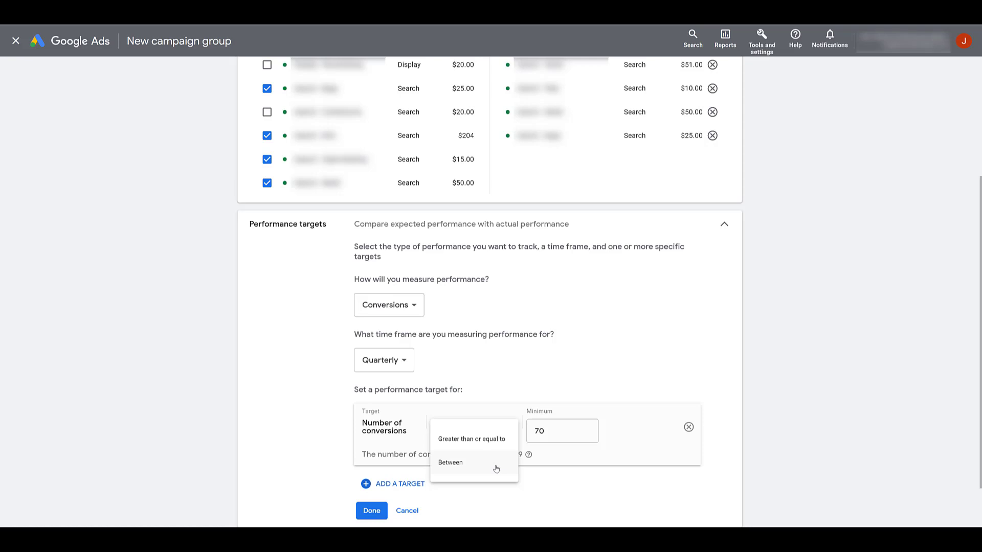
pyautogui.click(571, 485)
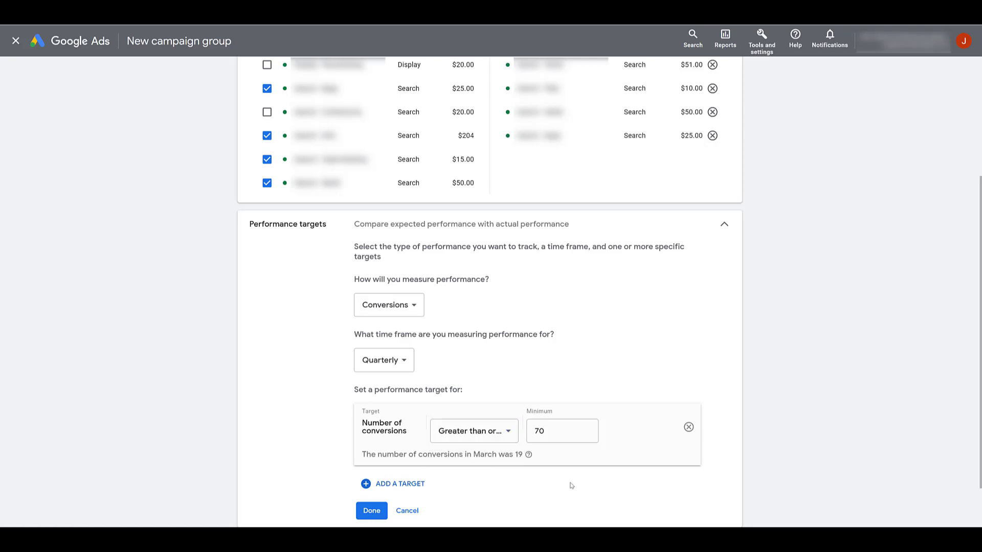
pyautogui.click(402, 490)
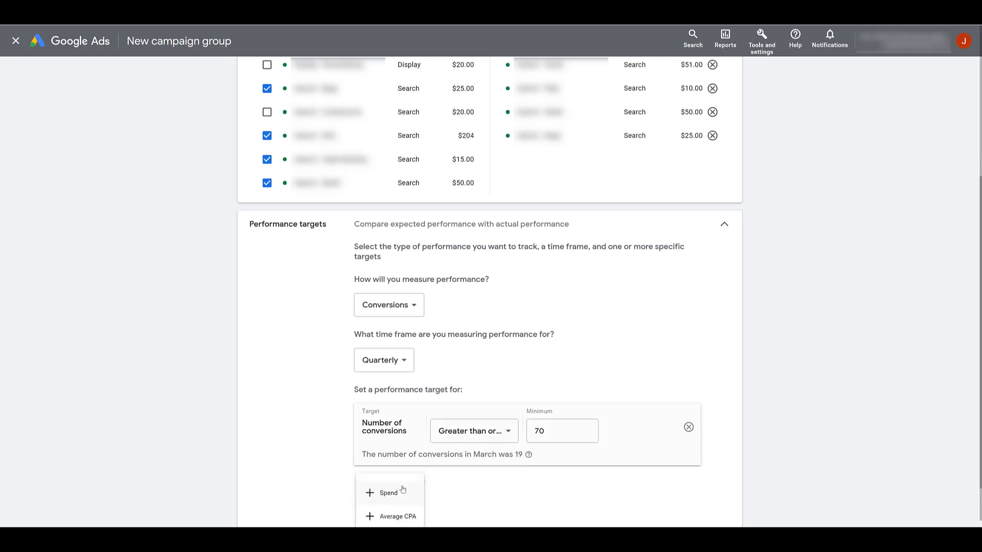
# Step: Add an Average CPA target with a $200 maximum and finish the targets
pyautogui.click(407, 518)
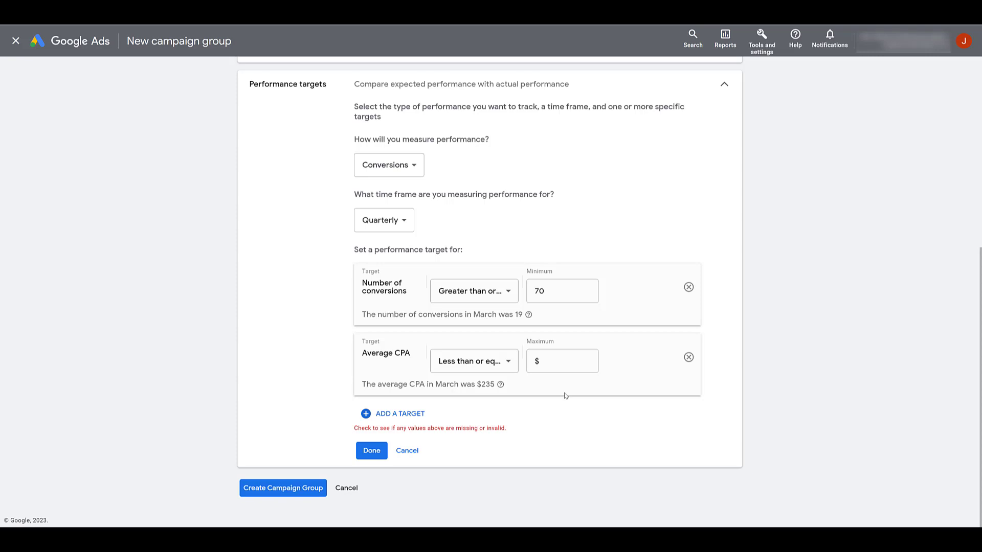
pyautogui.click(566, 363)
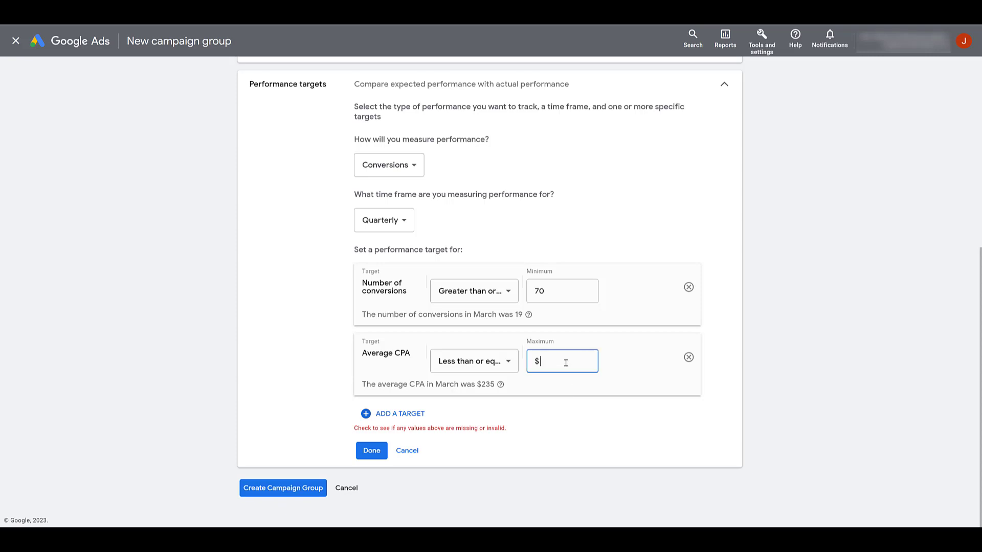
pyautogui.write('200')
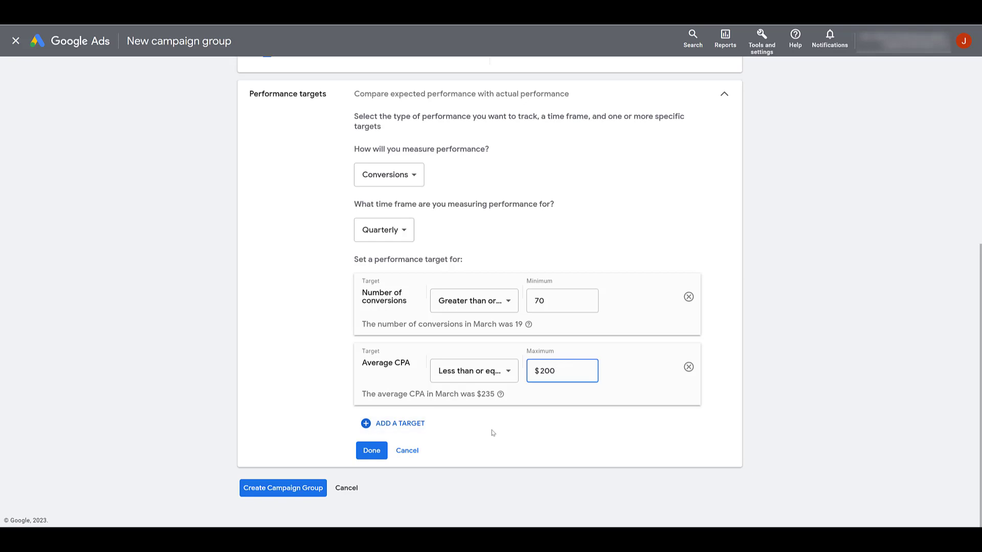
pyautogui.click(370, 452)
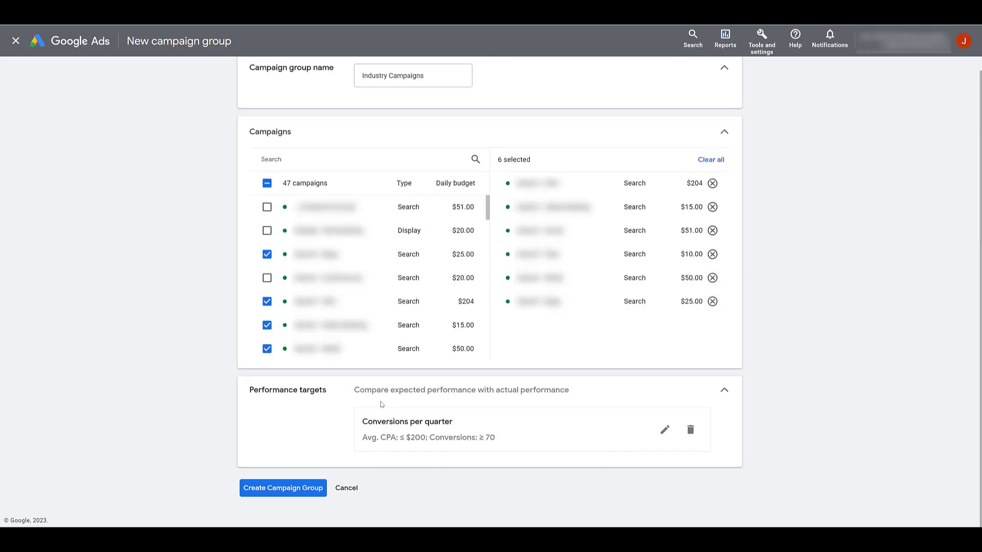
# Step: Save the Industry Campaigns group with Create Campaign Group
pyautogui.click(282, 491)
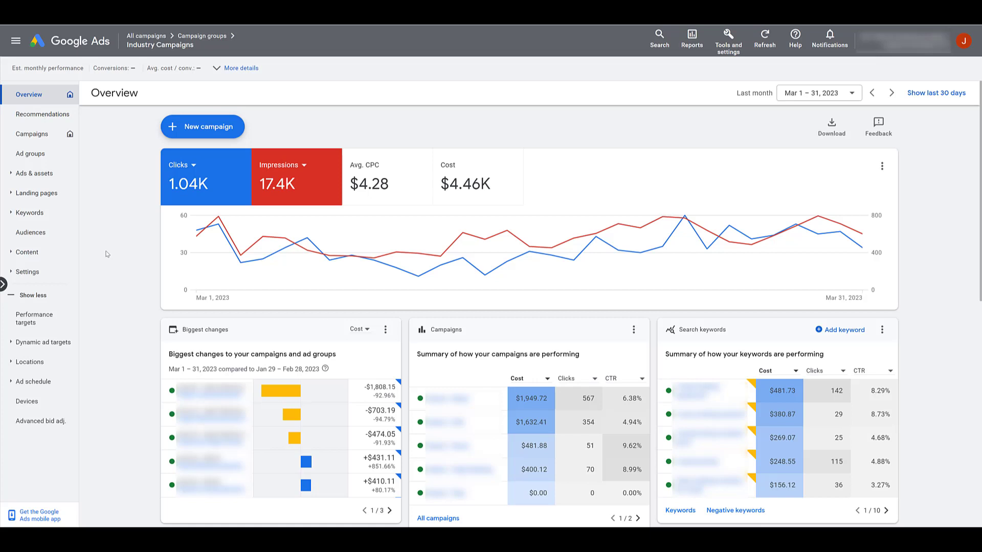
pyautogui.moveTo(147, 39)
# Step: Return to the Campaign groups list and look over its Segment and Columns options
pyautogui.click(212, 37)
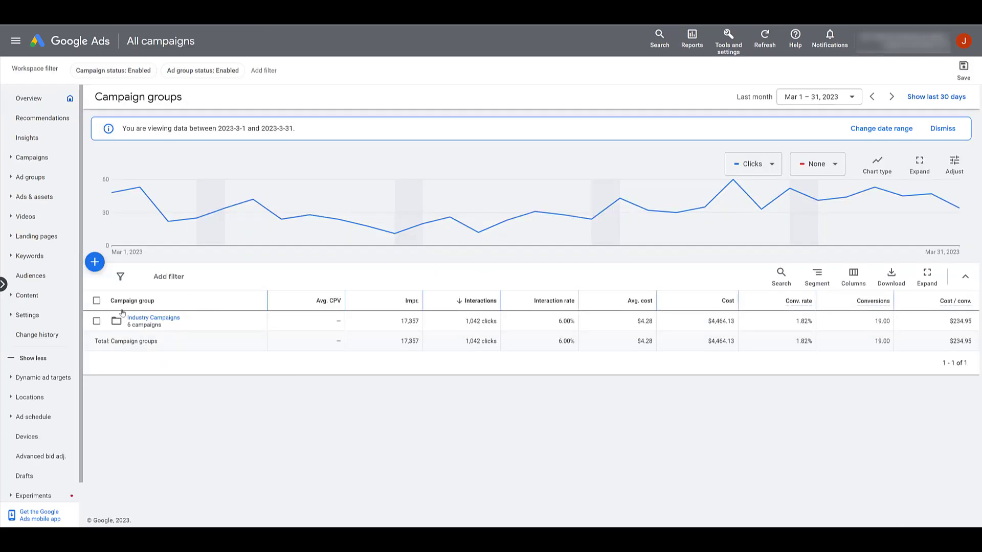
pyautogui.click(822, 282)
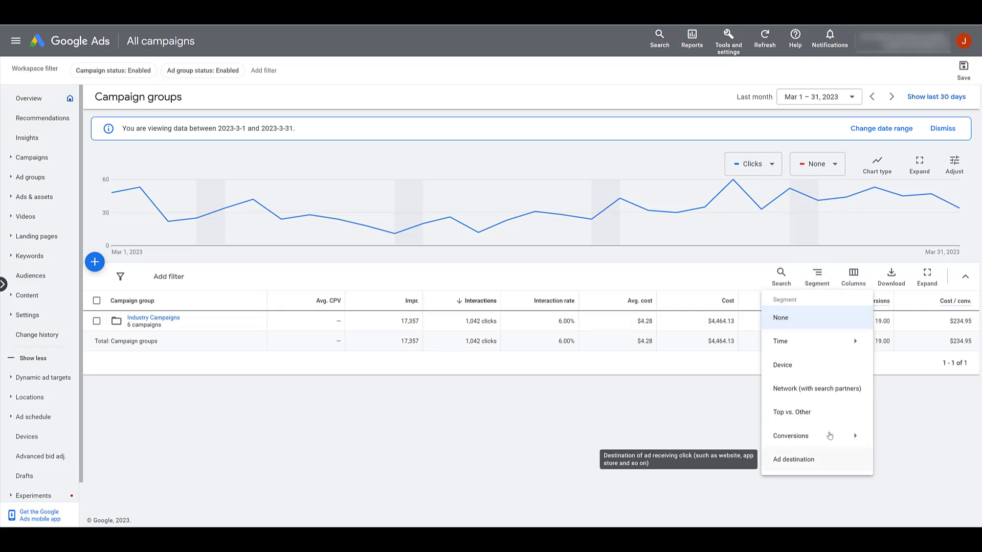
pyautogui.click(853, 278)
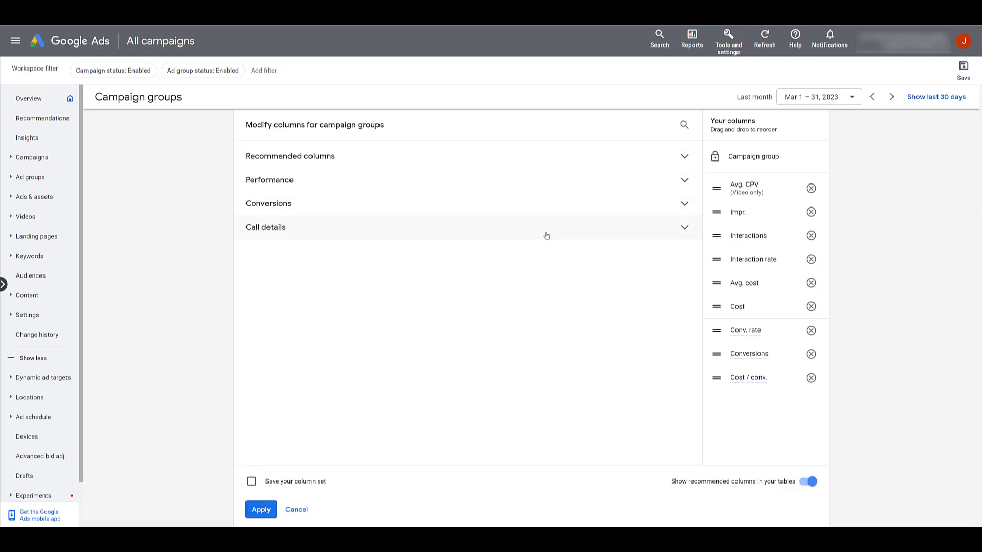
pyautogui.click(297, 510)
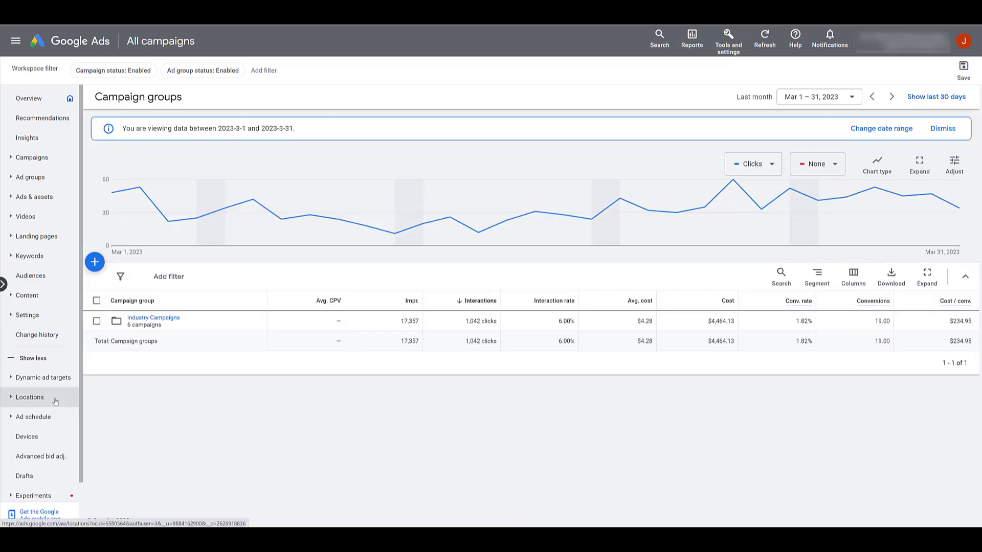
pyautogui.scroll(-1, 56, 402)
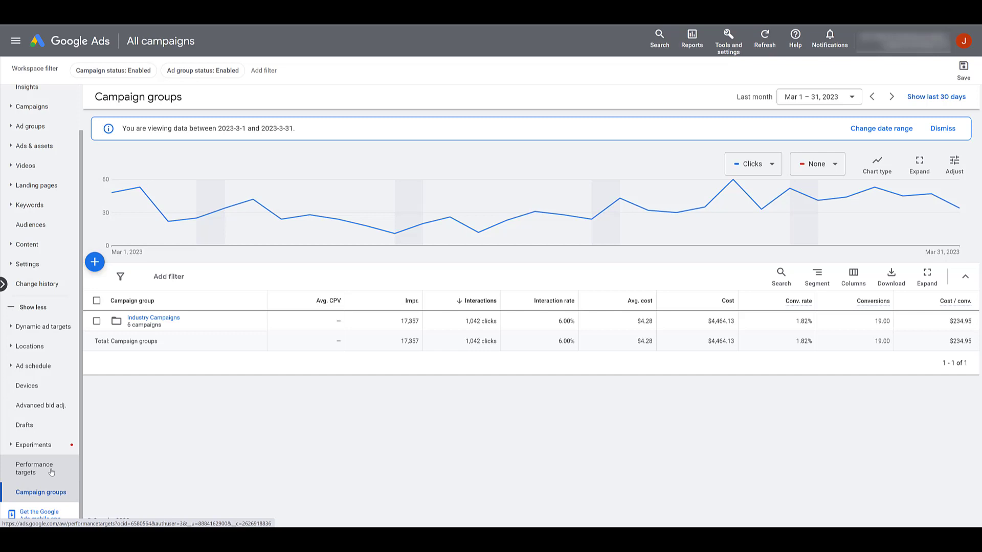
# Step: Show the Performance targets view listing Industry Campaigns' Apr 1 – Jun 30, 2023 quarterly targets
pyautogui.click(51, 472)
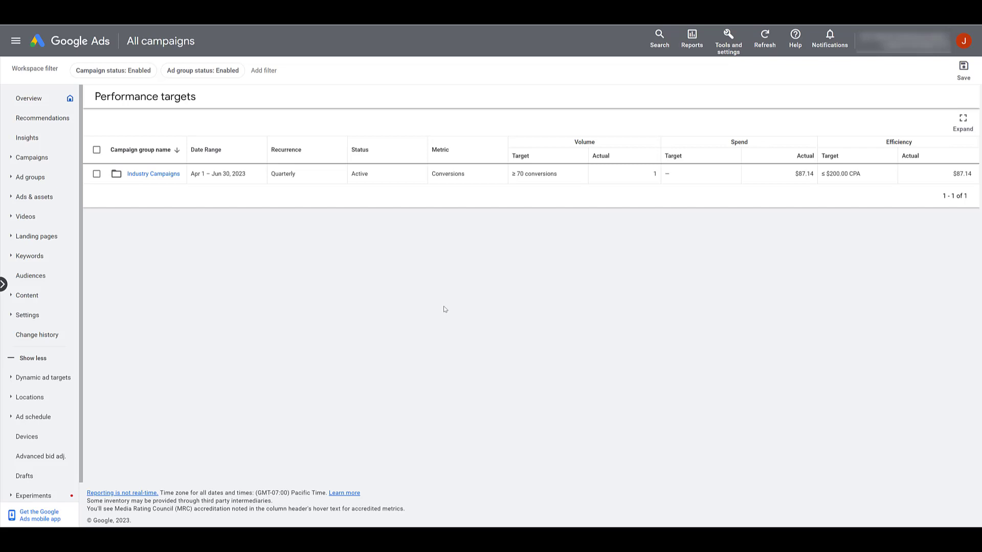
# Step: Open Industry Campaigns' targets page and review the metric options, then cancel without changes
pyautogui.click(141, 174)
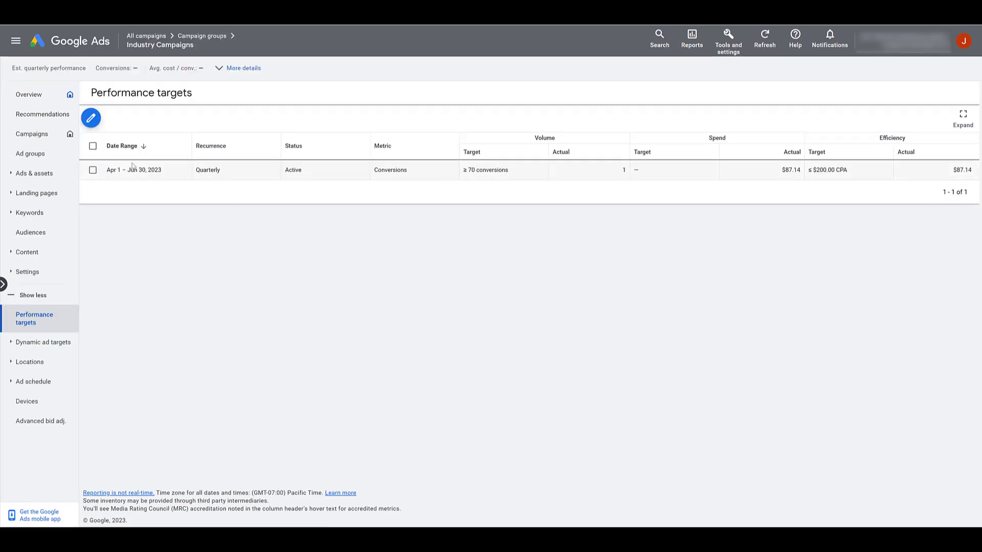
pyautogui.click(92, 118)
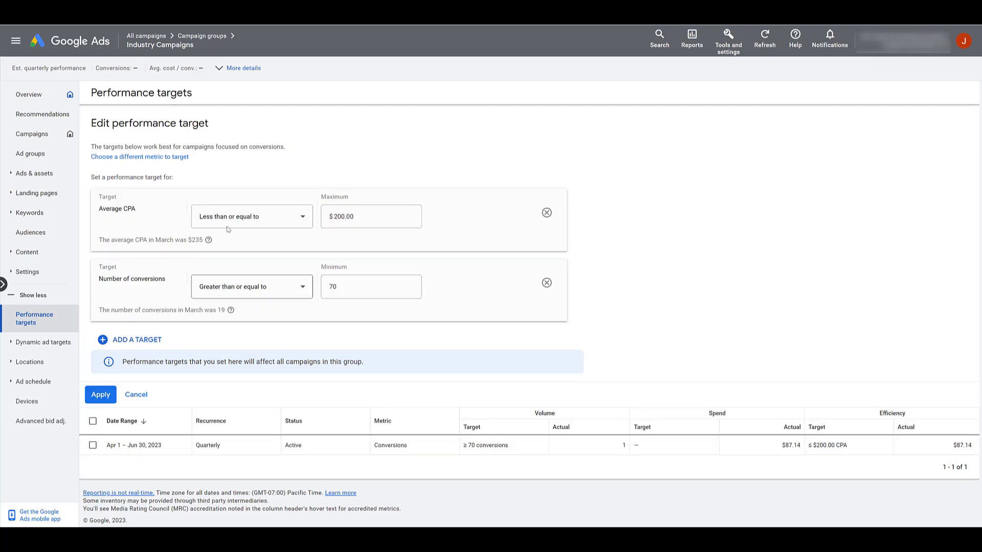
pyautogui.click(168, 158)
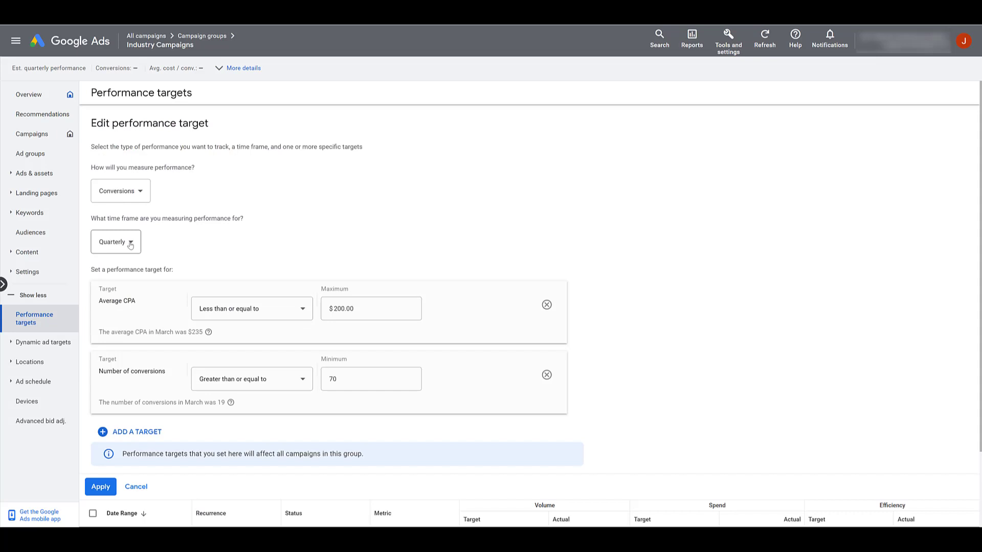
pyautogui.click(136, 486)
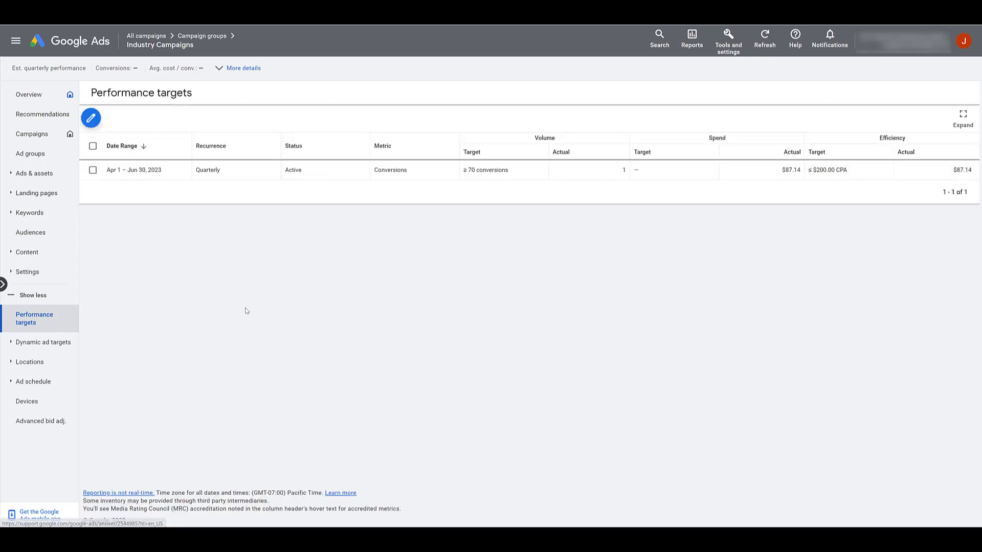
# Step: Return to Campaign groups and open Industry Campaigns' edit form, then close it unsaved
pyautogui.click(210, 35)
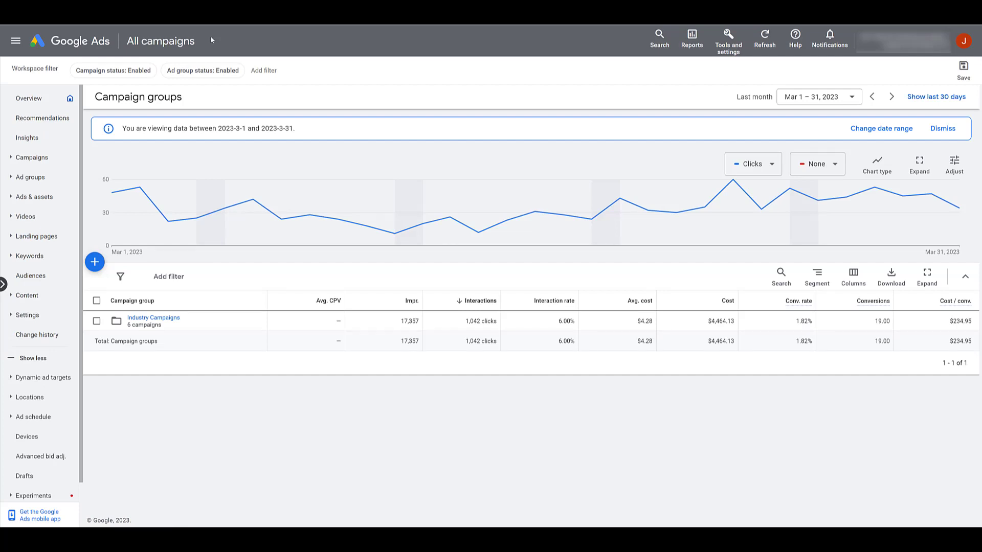
pyautogui.click(96, 321)
pyautogui.click(164, 279)
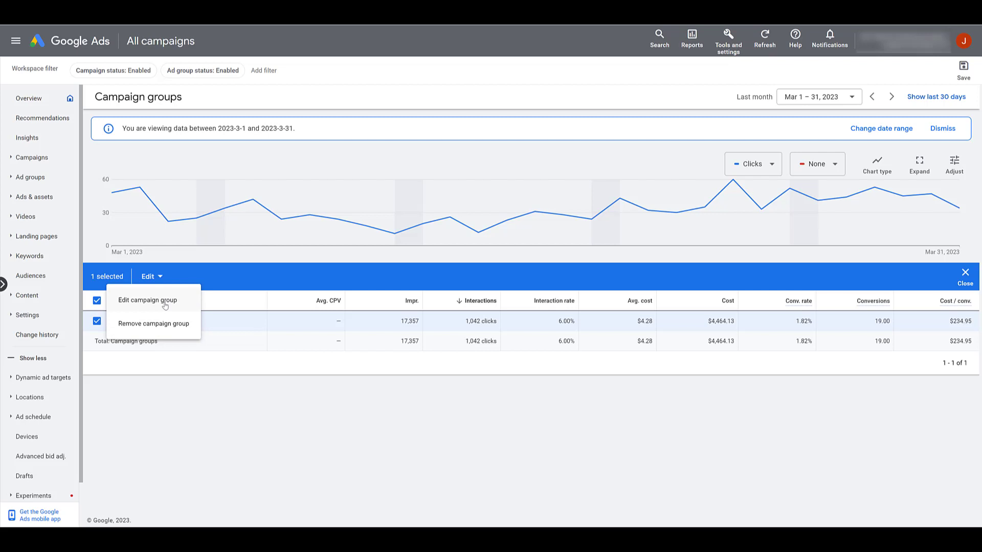
pyautogui.click(165, 301)
pyautogui.click(111, 297)
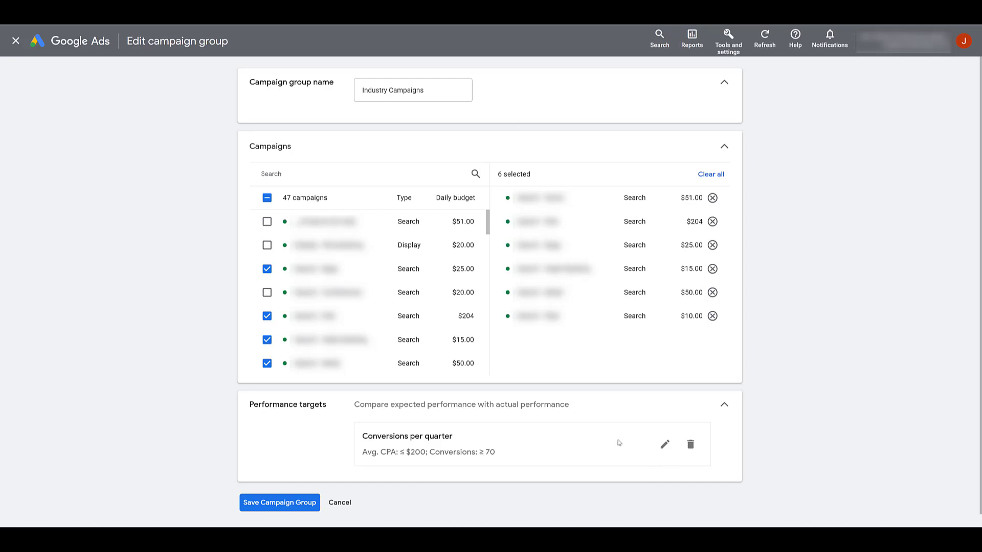
pyautogui.click(339, 503)
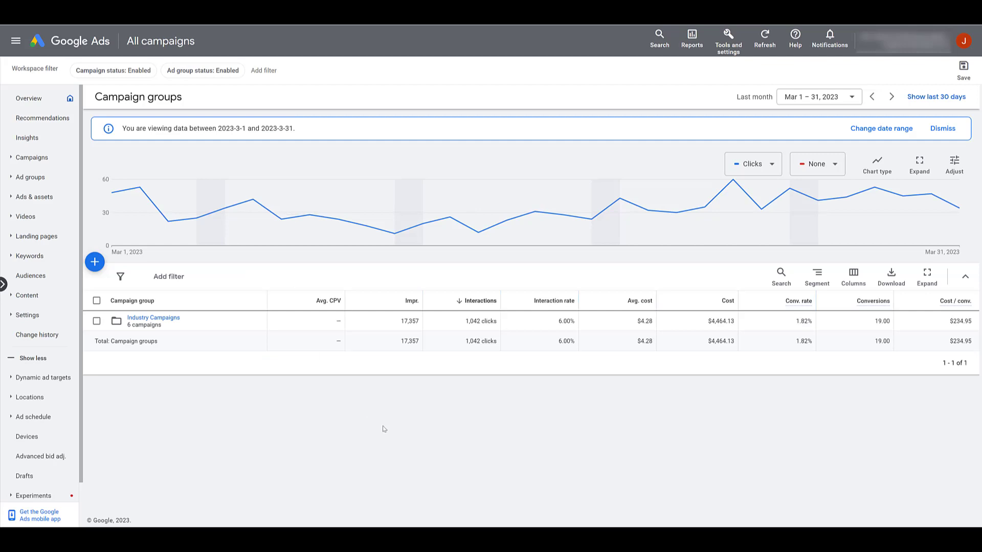
pyautogui.click(95, 262)
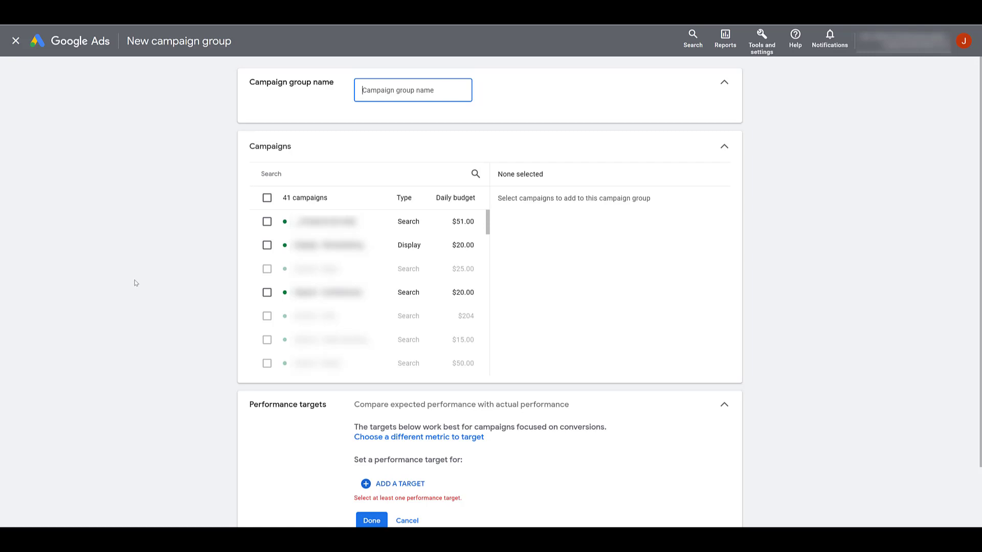
pyautogui.scroll(-2, 138, 283)
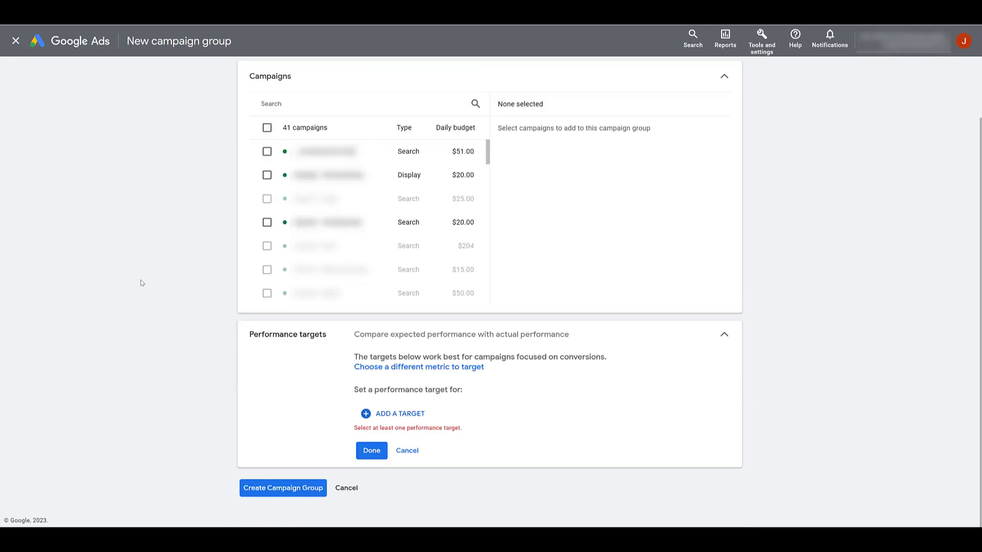
pyautogui.click(350, 492)
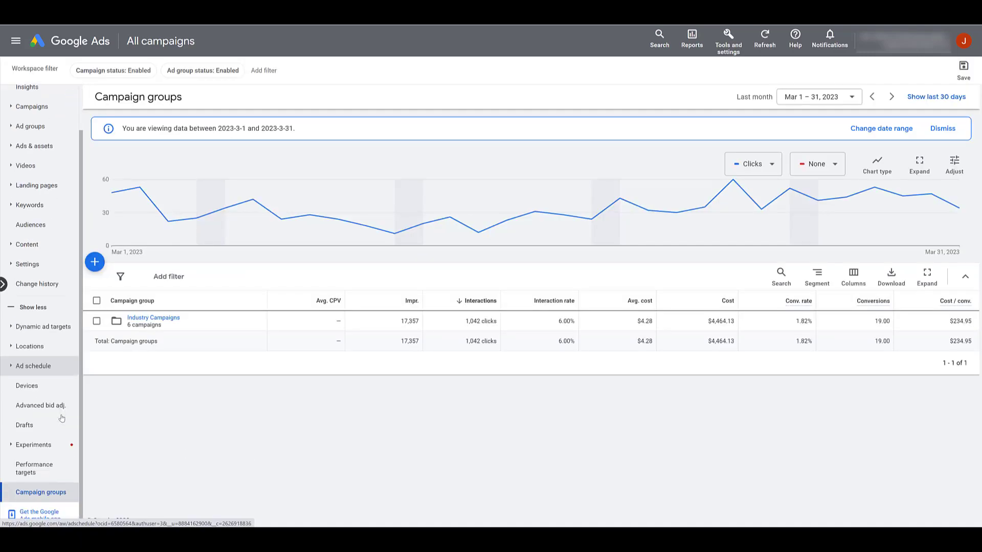
# Step: Review Industry Campaigns' quarterly targets (≥70 conversions, ≤$200.00 CPA) in Performance targets
pyautogui.click(53, 475)
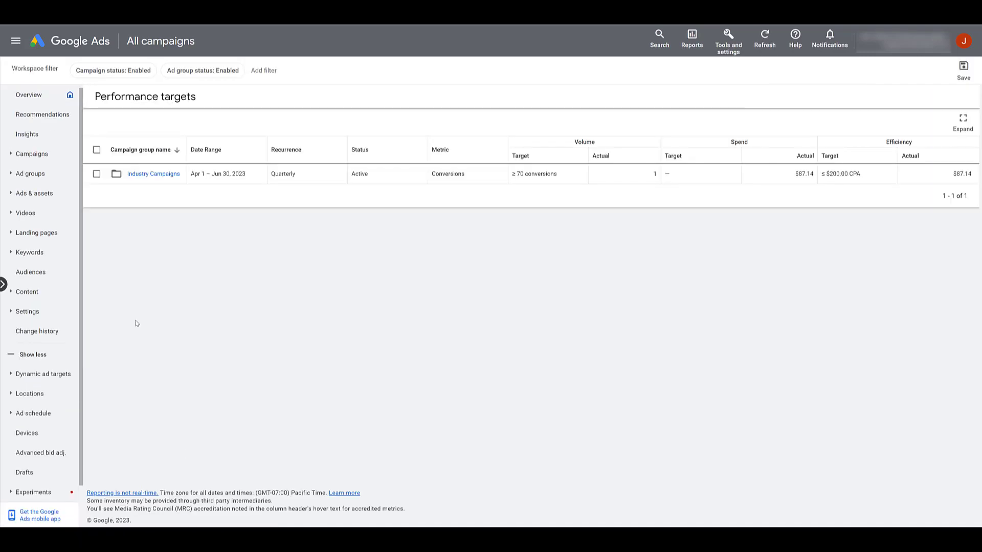